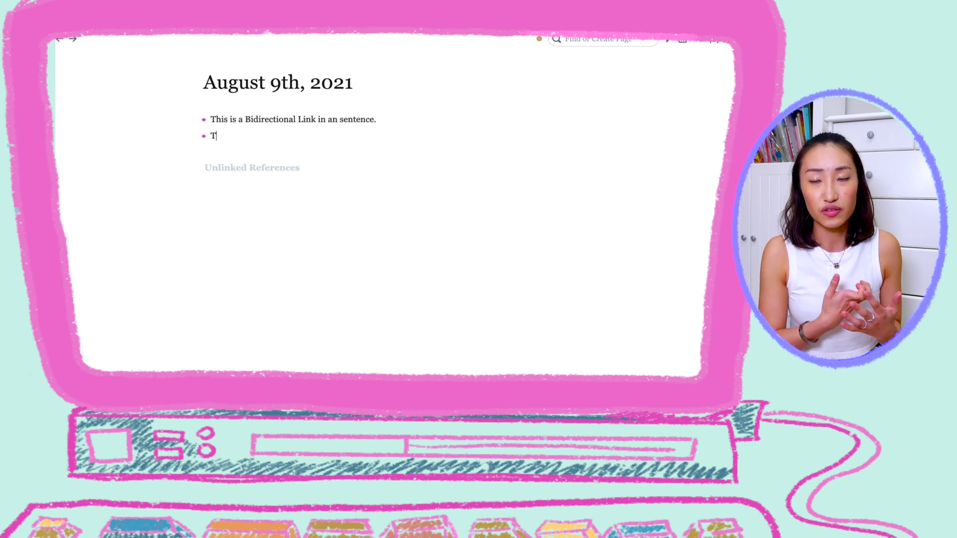
Step: Link 'Today I watched' to Matt D Avella's 10 Lessons on Minimalism and open that page in the sidebar
text([[Matt)
key(Down)
key(Return)
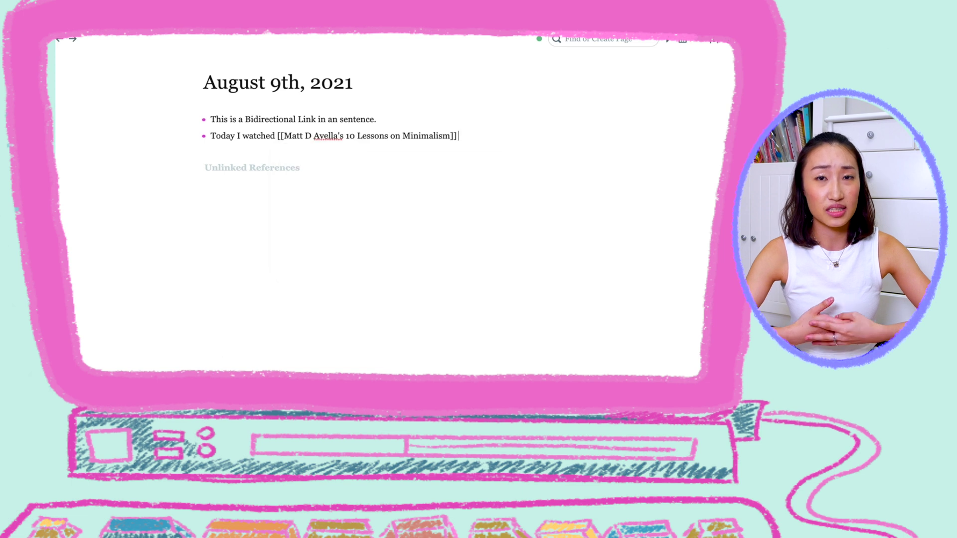
shift+click(431, 138)
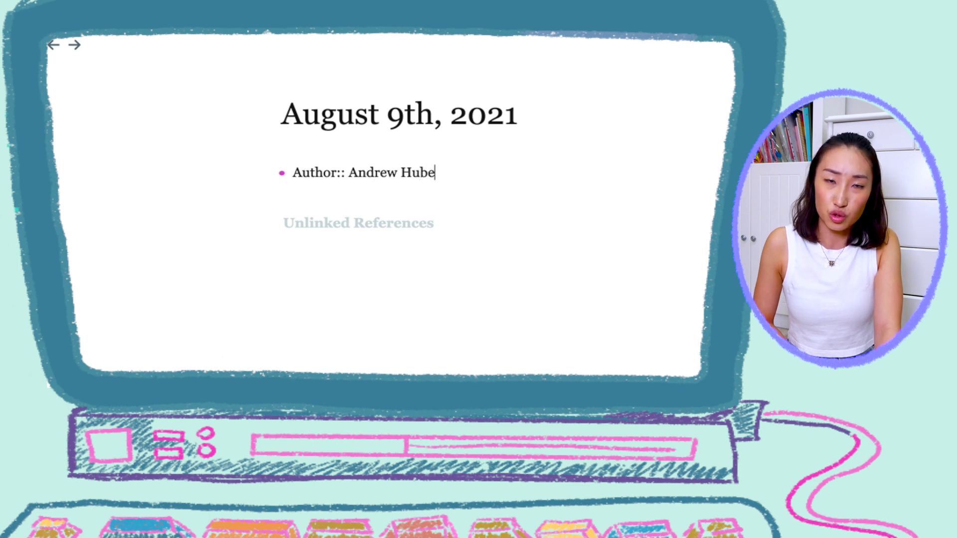
Step: Set Author:: to [[Naval Ravikant]] and view the Author page's 138 linked references in the sidebar
key(BackSpace)
key(BackSpace)
key(BackSpace)
key(BackSpace)
key(BackSpace)
key(BackSpace)
key(BackSpace)
key(BackSpace)
key(BackSpace)
key(BackSpace)
key(BackSpace)
text([[Naval)
key(Down)
key(Return)
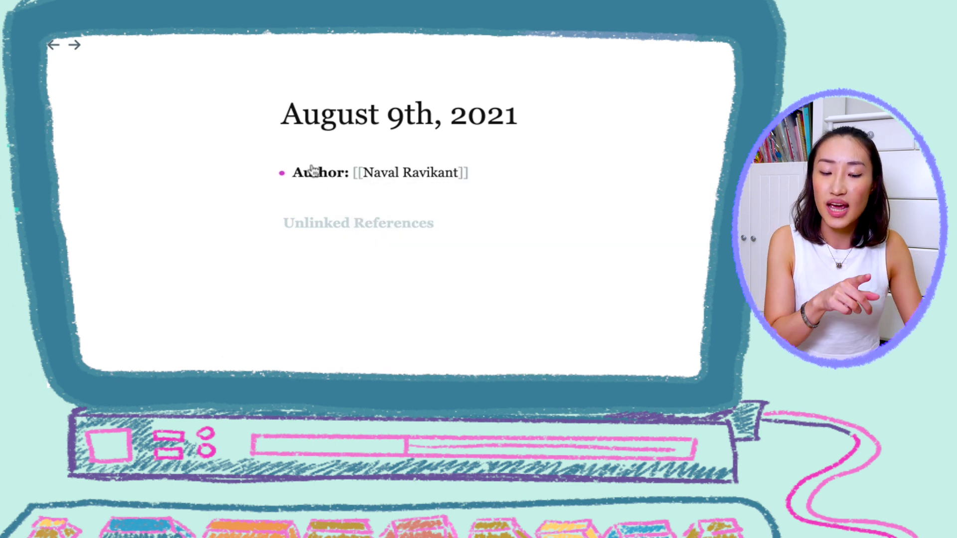
shift+click(313, 171)
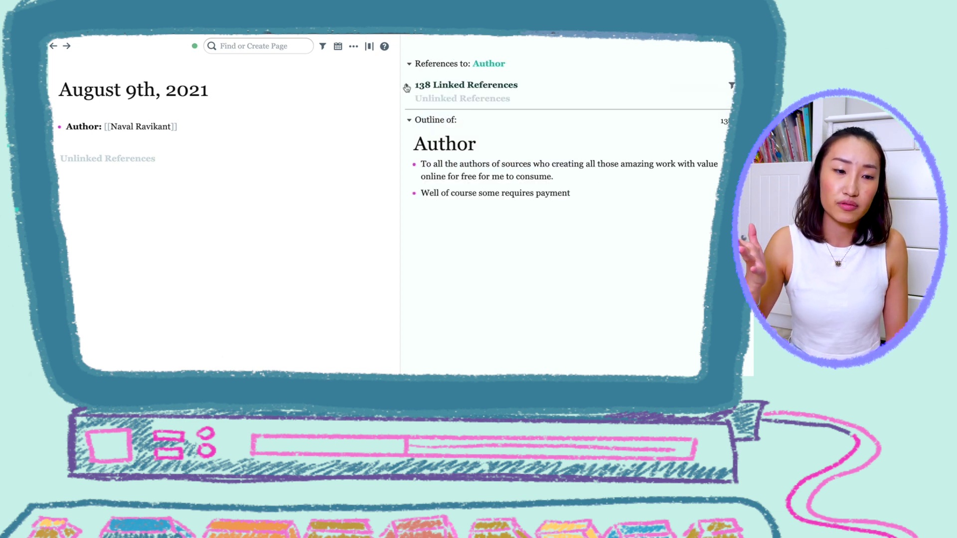
scroll(475, 212, down, 1)
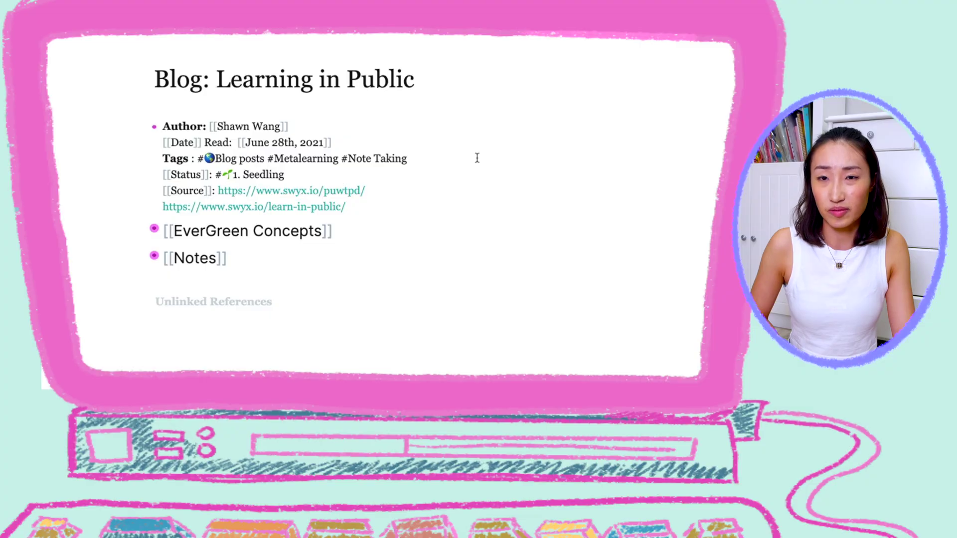
Step: Tag the Blog: Learning in Public note #Neuroscience and #Productivity, with a 5.Digested status beside Seedling
click(477, 158)
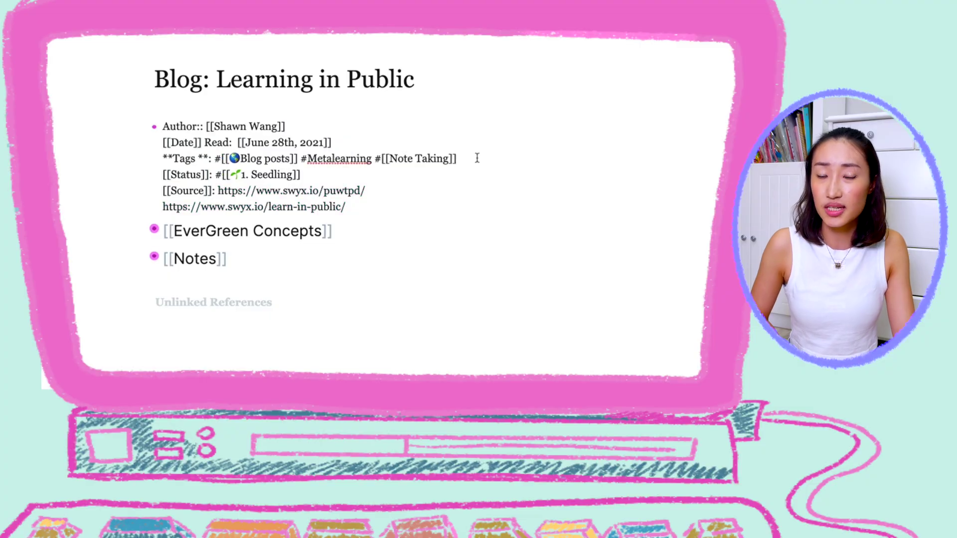
text(#)
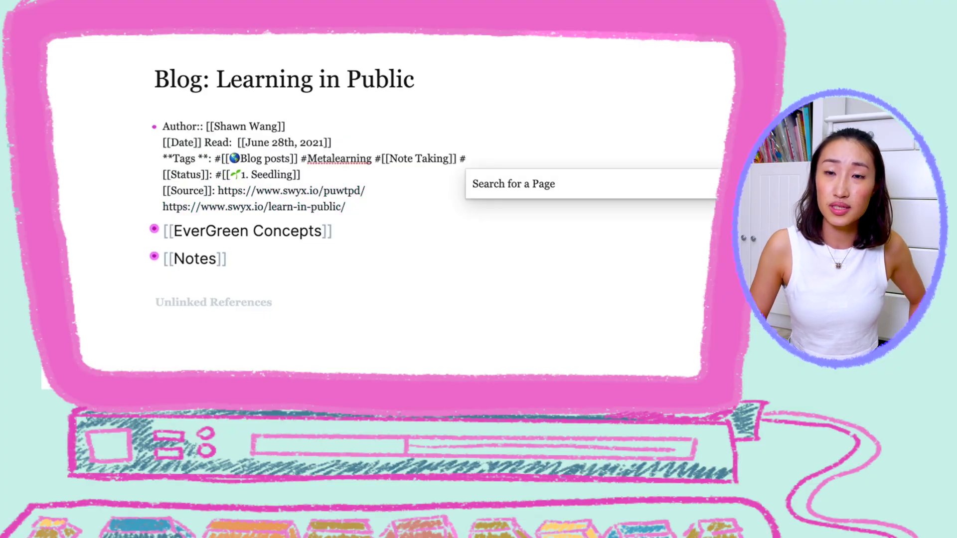
text(metac)
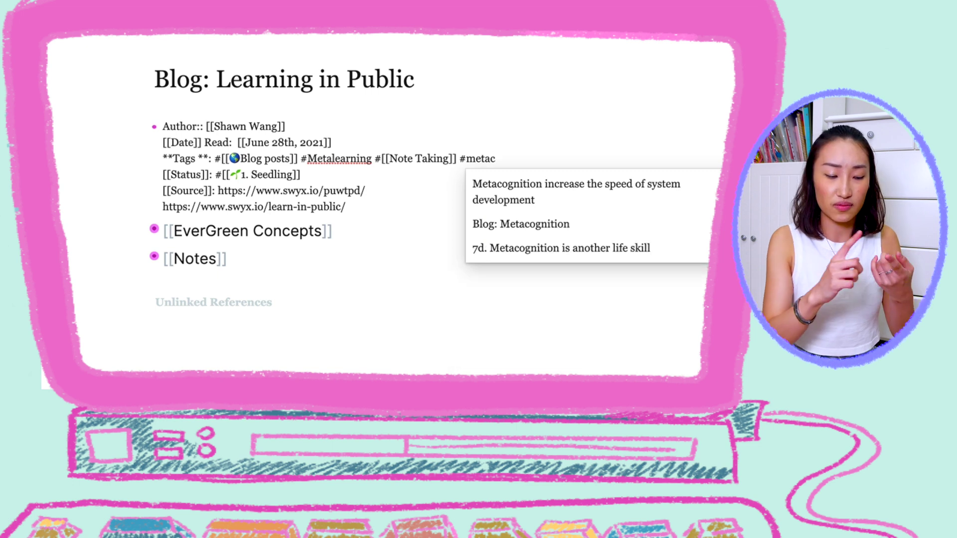
key(BackSpace)
key(BackSpace)
key(BackSpace)
key(BackSpace)
key(BackSpace)
text(Neuroscience #pro)
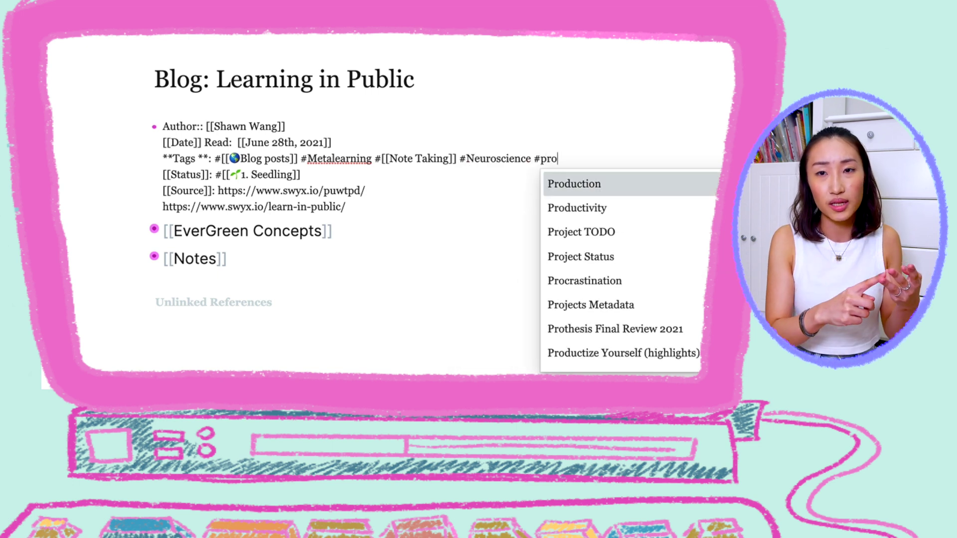
key(Down)
key(Return)
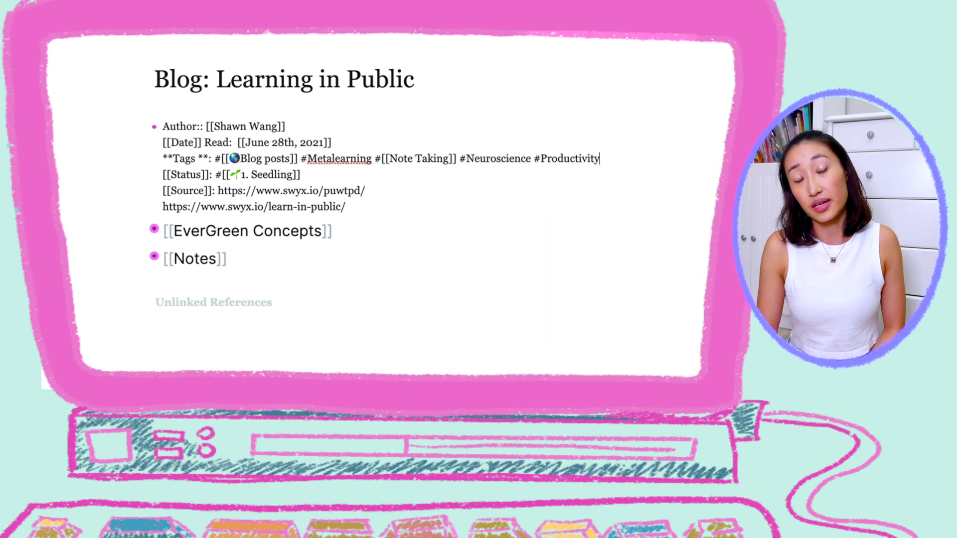
click(541, 237)
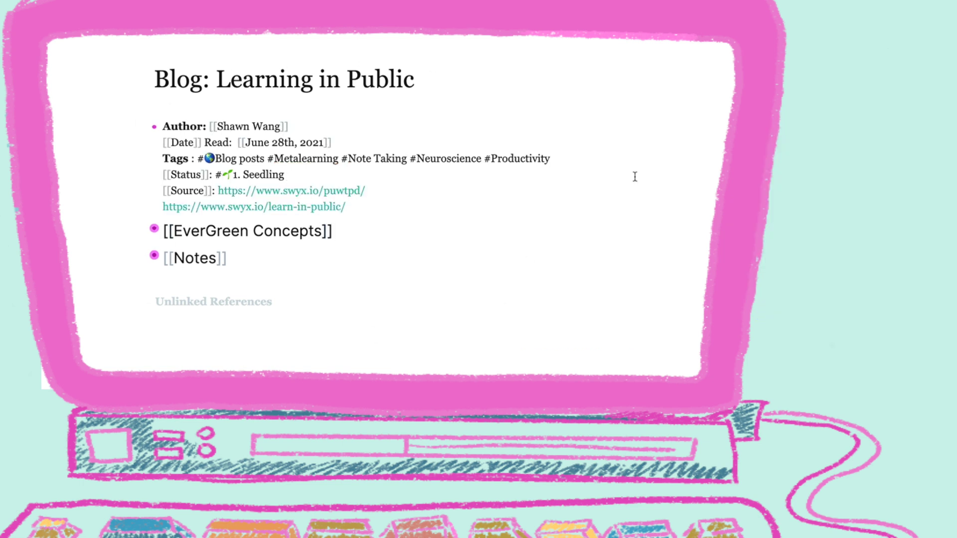
click(320, 172)
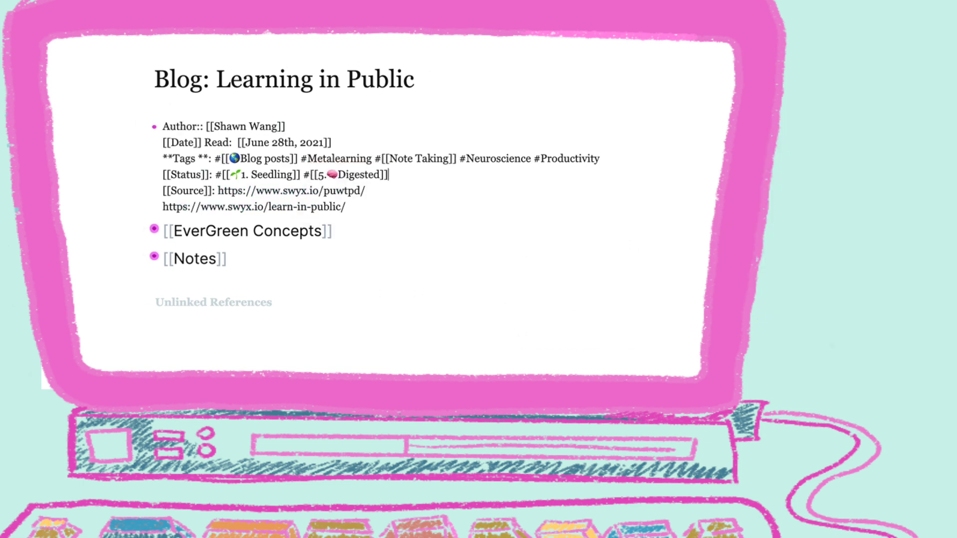
key(Escape)
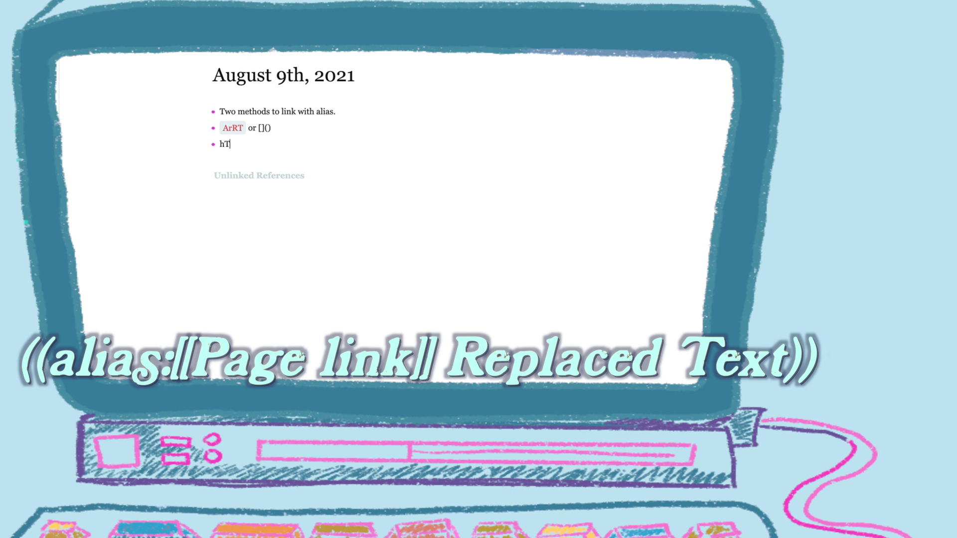
Step: Complete the first {{alias}} example sentence with its linked page
text(rk is)
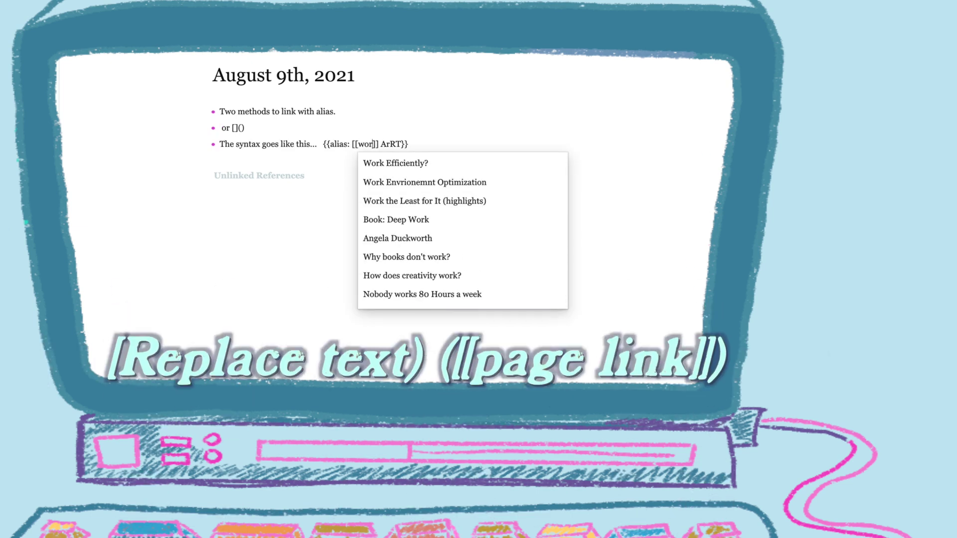
key(Down)
key(Return)
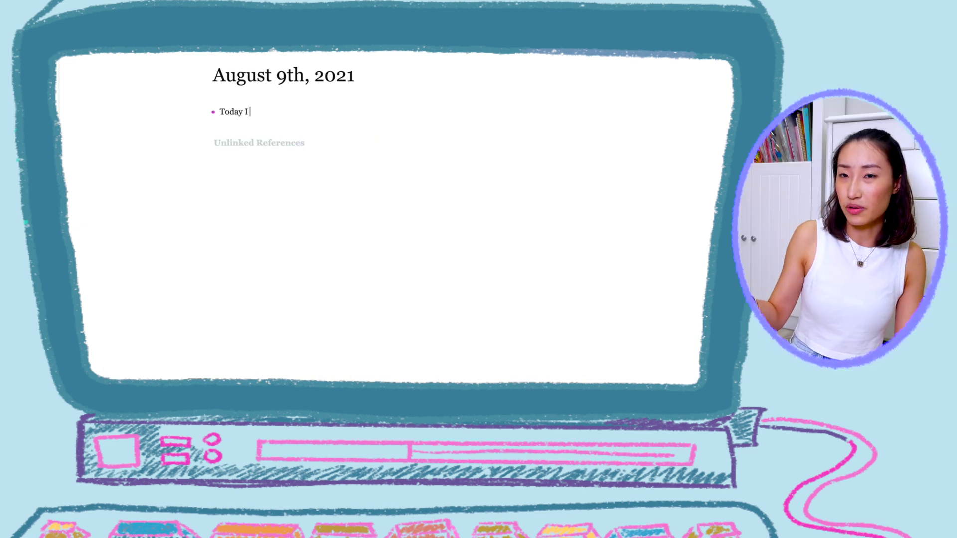
Step: Write 'Today I read a book' with 'book' aliased to Book/ How Emotions are Made via /alias
text(read a)
text(/a)
key(Down)
key(Return)
text(book)
key(Right)
key(Right)
text([[how emotion)
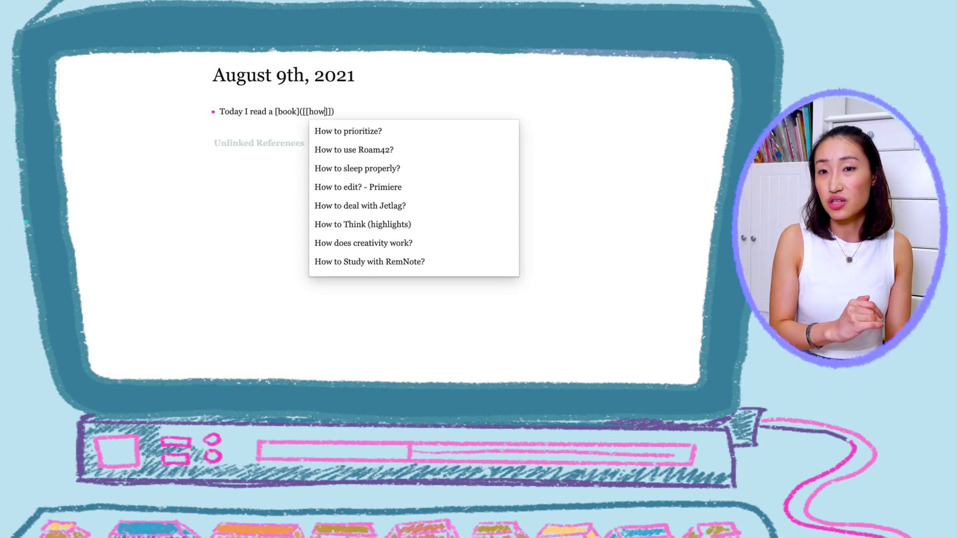
key(Return)
key(Escape)
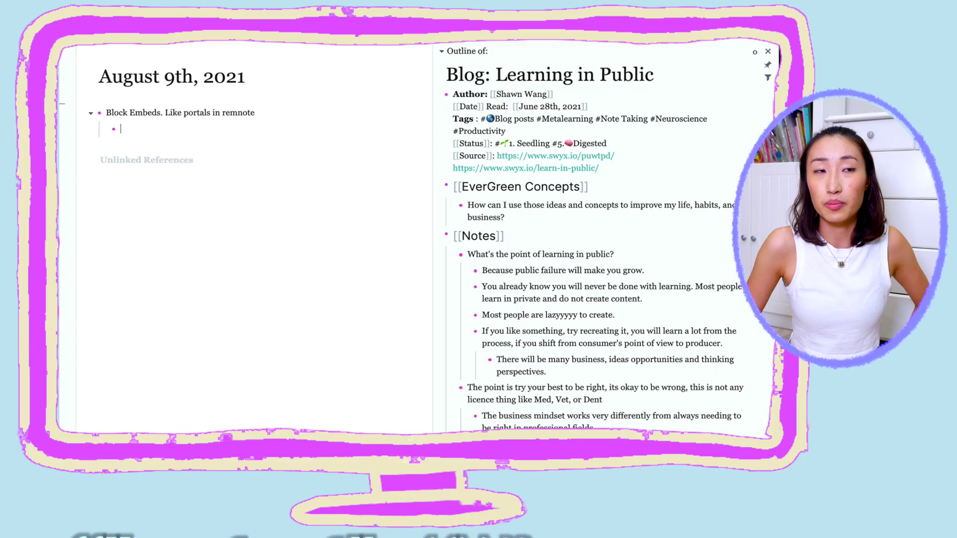
Step: Embed the 'The point is try your best to be right' block under Block Embeds
text(/em)
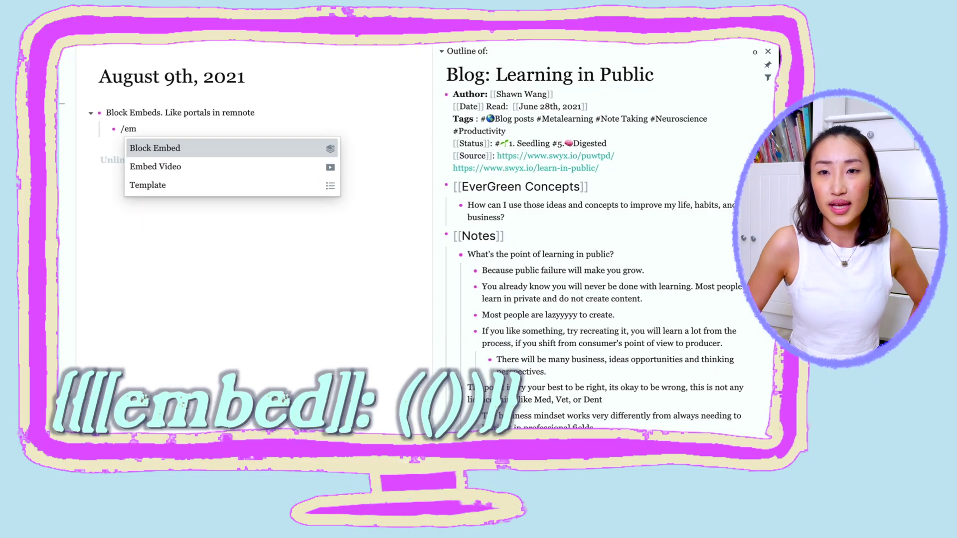
key(Return)
text(the point is)
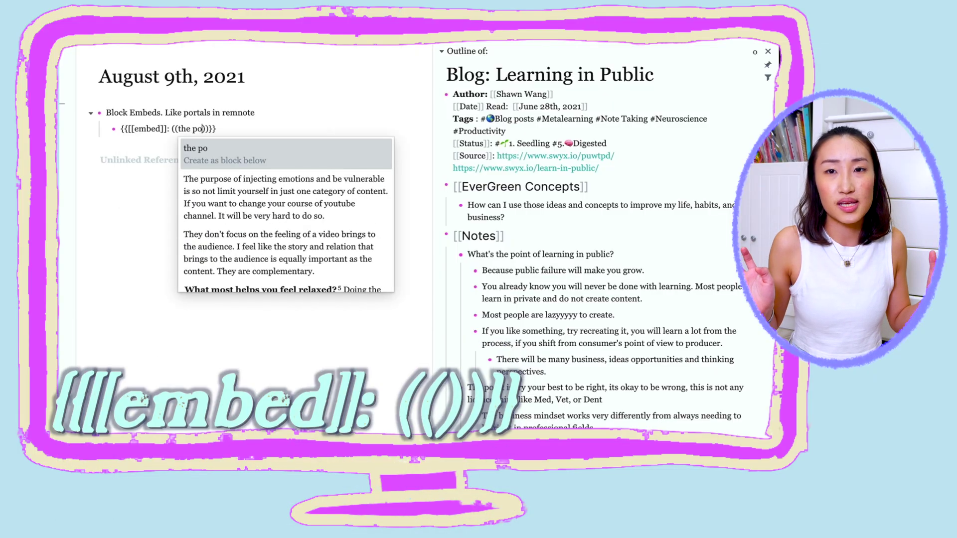
text( try your best)
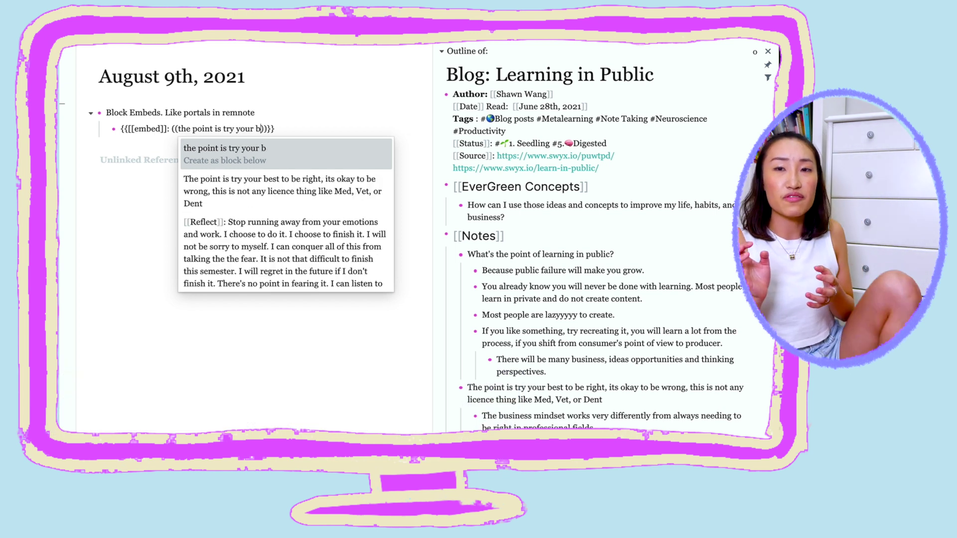
click(221, 244)
key(Escape)
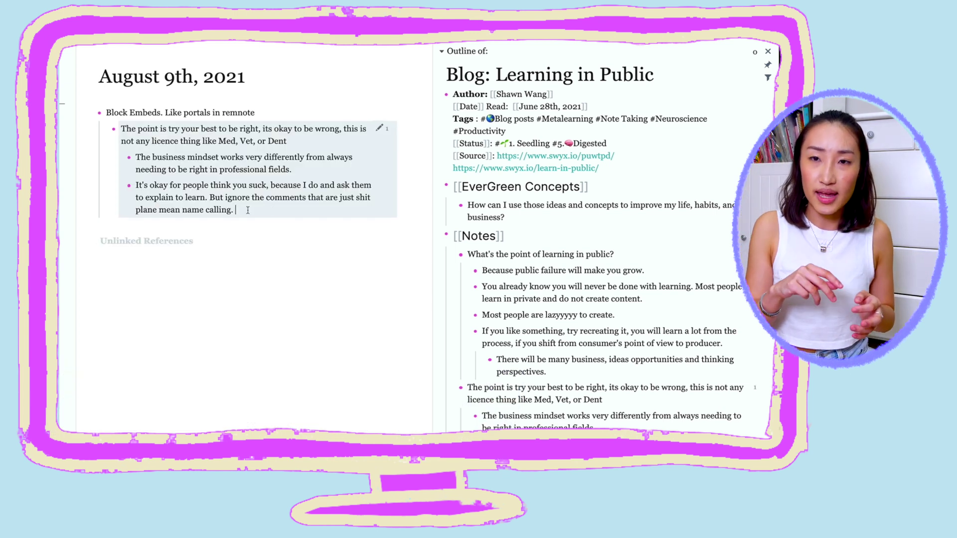
Step: Add a Block references bullet and search for the 'pick up what they have put' block
key(BackSpace)
scroll(555, 183, down, 5)
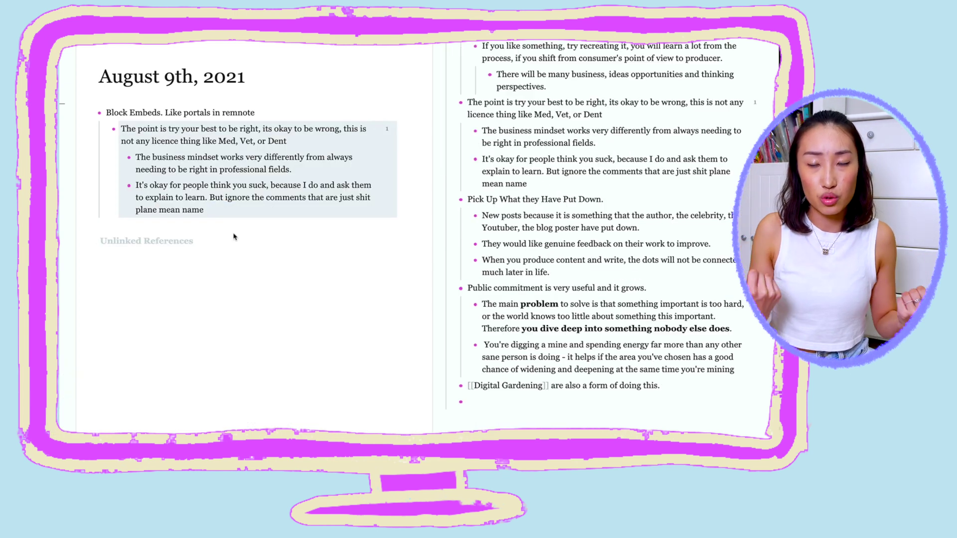
key(Return)
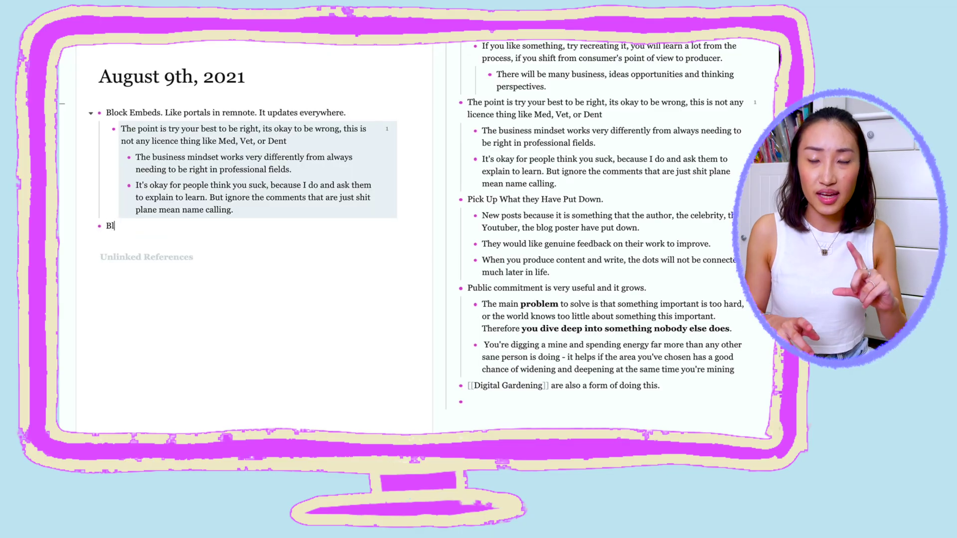
text(lock references)
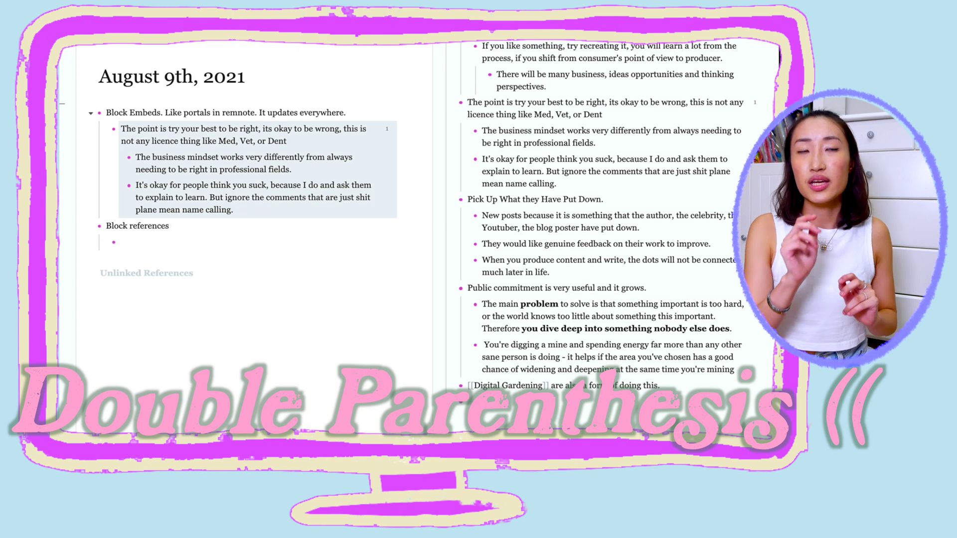
text((()
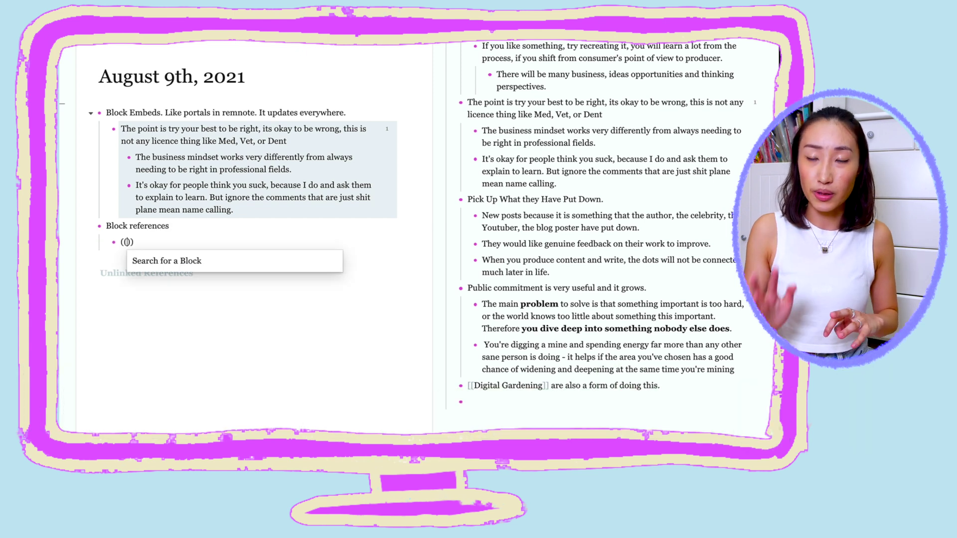
text(pick up ha)
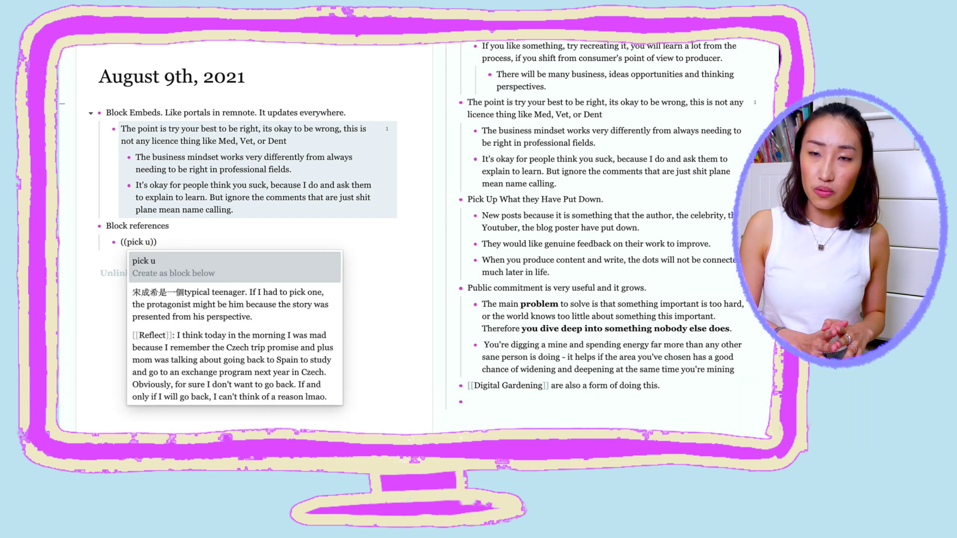
text(what they have put)
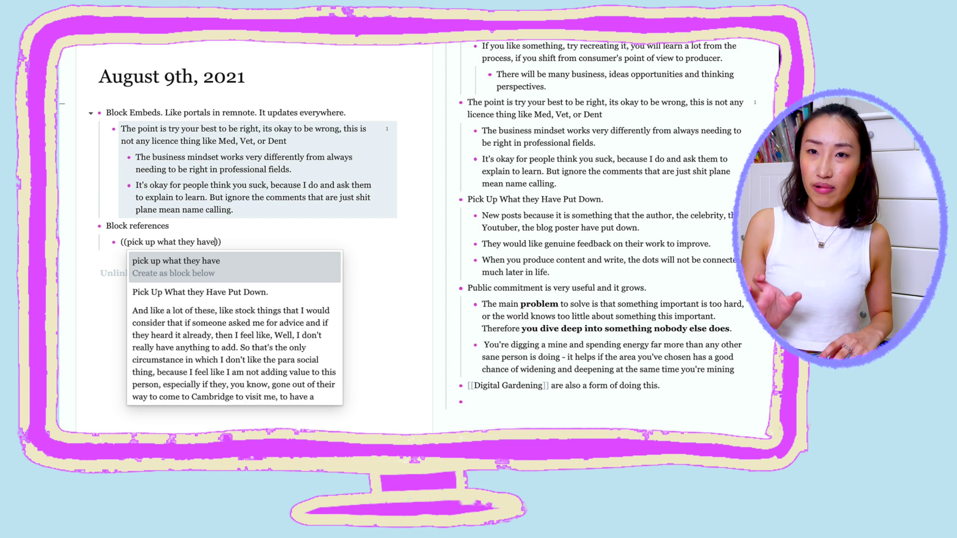
Step: Reference the 'Pick Up What they Have Put Down.' block and open its source in the sidebar
click(275, 291)
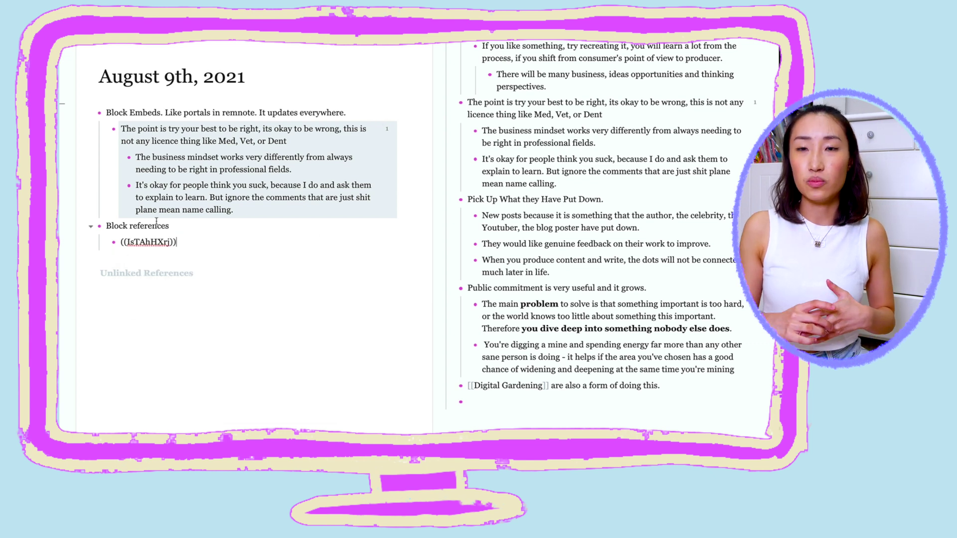
shift+click(179, 242)
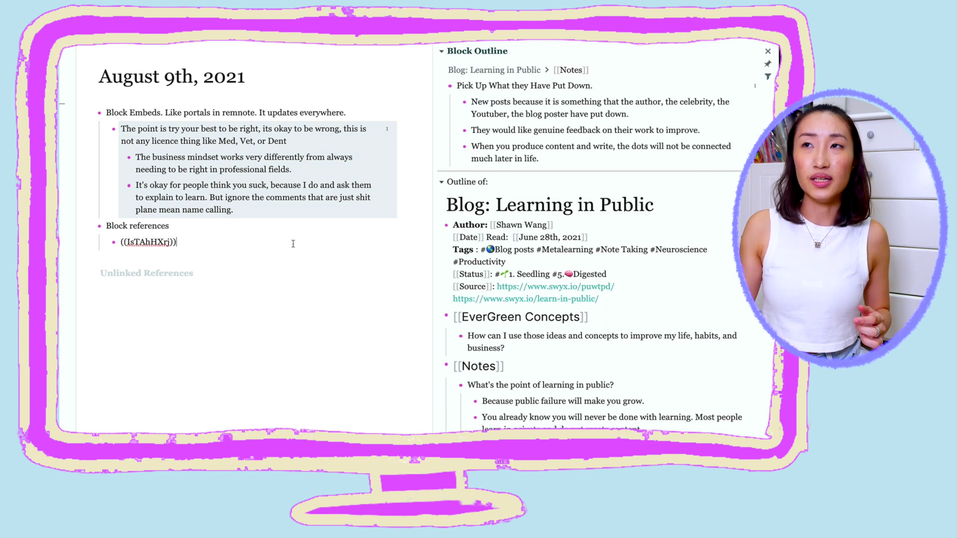
scroll(550, 331, down, 6)
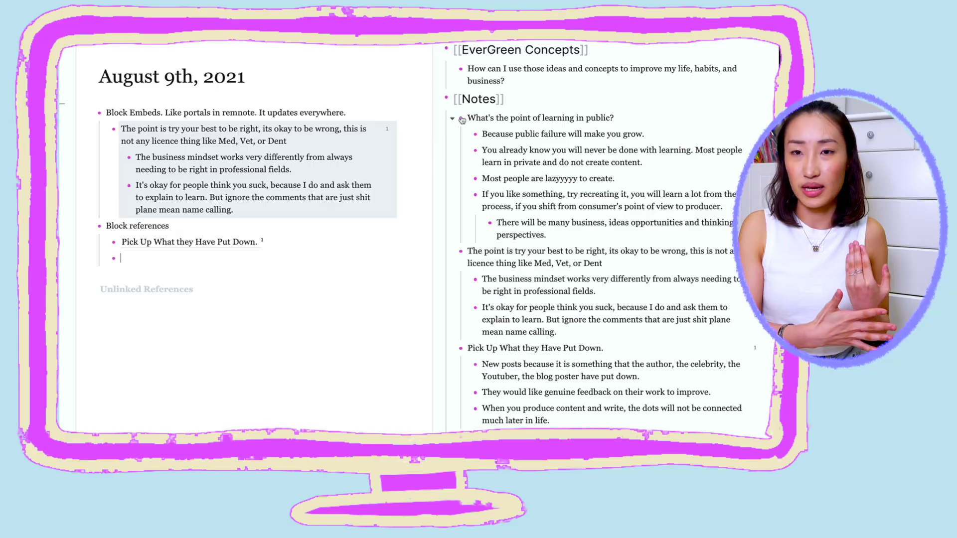
Step: Drag in references to 'What's the point of learning in public?' and its never-done-learning child block
drag(461, 119, 289, 212)
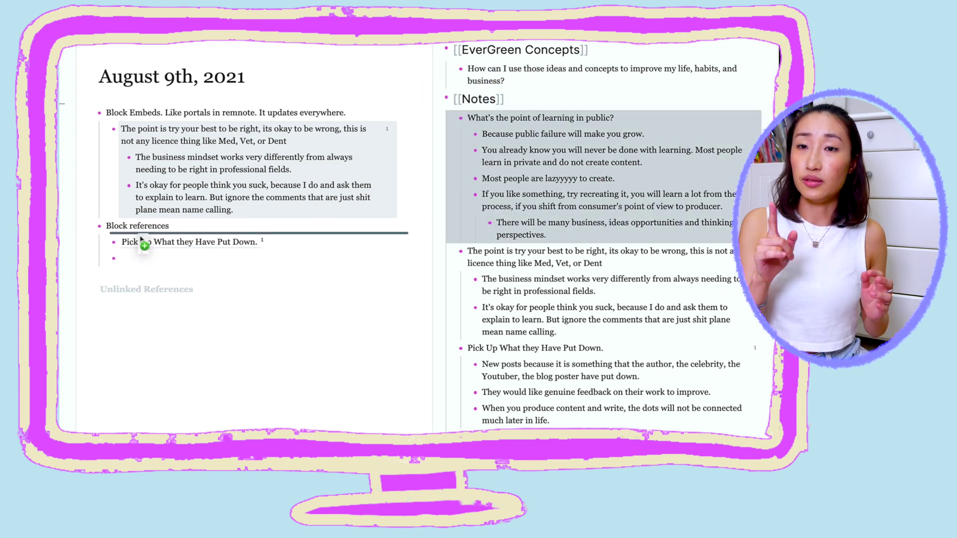
drag(114, 233, 115, 234)
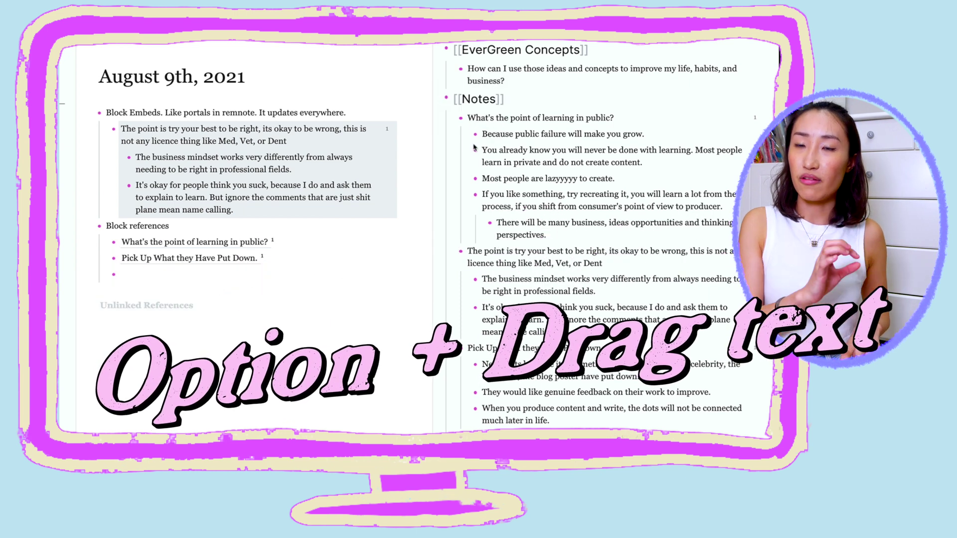
drag(476, 151, 202, 244)
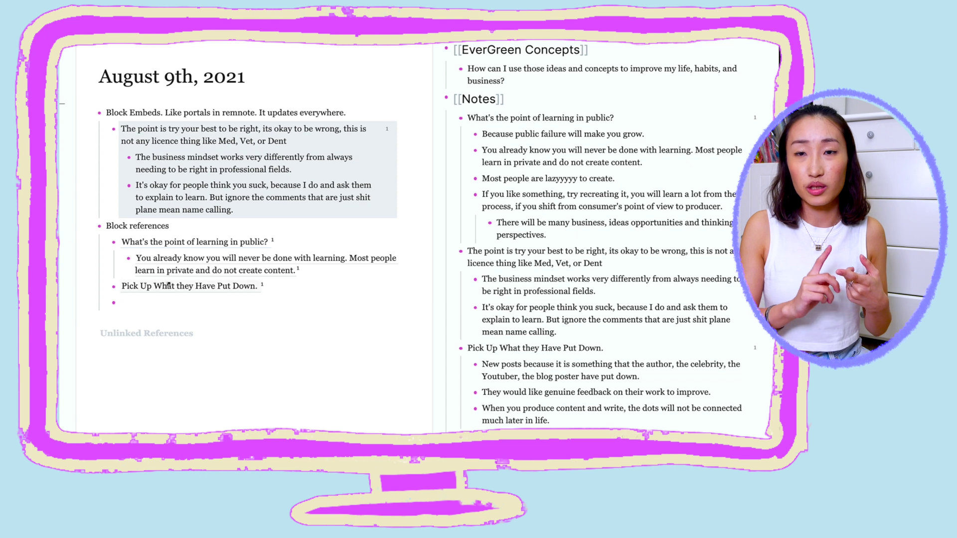
Step: Convert the 'Pick Up What they Have Put Down.' reference to an embed, then to plain text
right_click(168, 285)
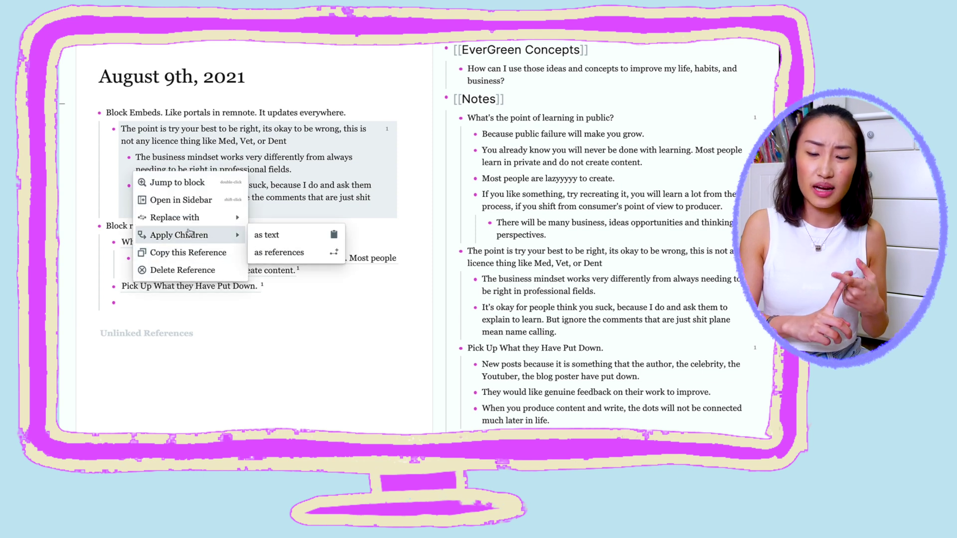
mouse_move(199, 218)
click(265, 216)
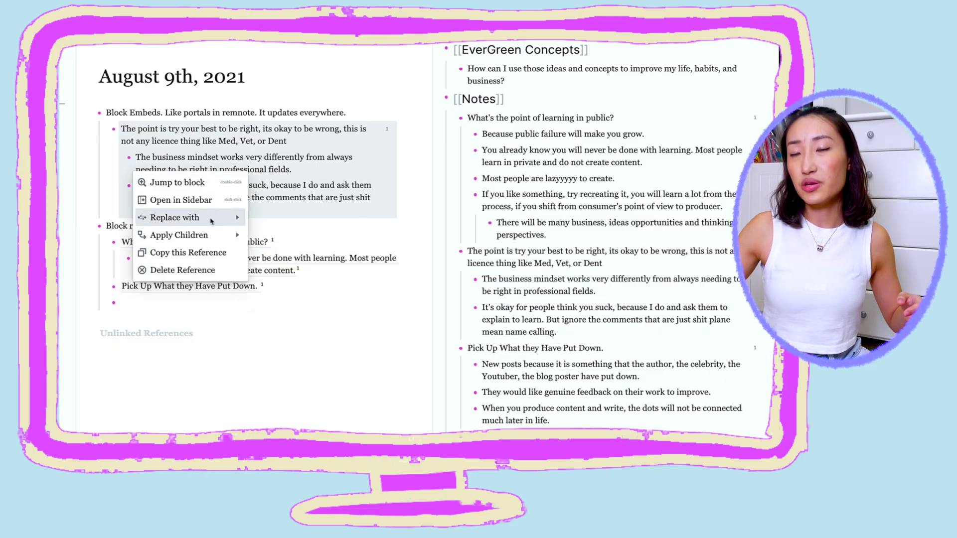
mouse_move(212, 217)
click(265, 235)
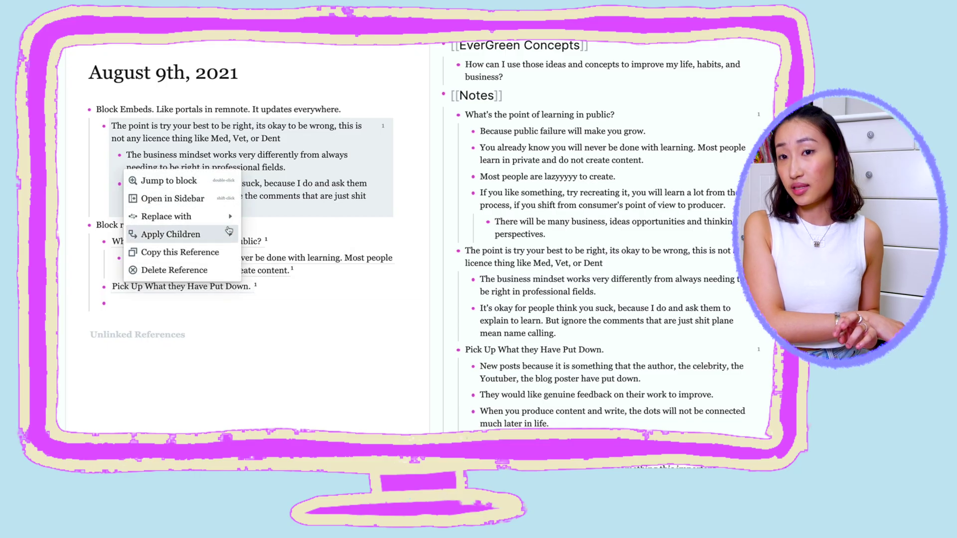
Step: Replace the Pick Up reference with an alias, inspect its markup, and open the aliased block
mouse_move(189, 215)
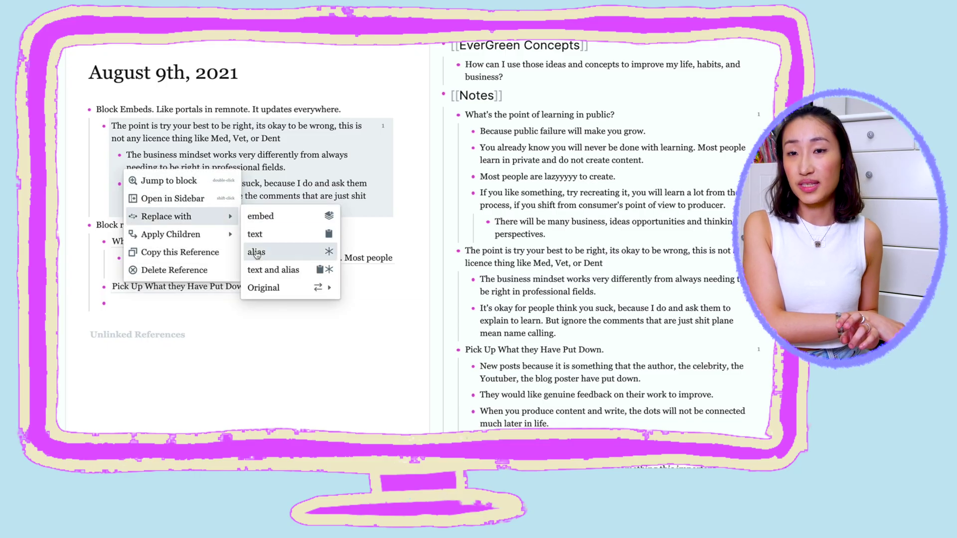
click(261, 309)
click(133, 288)
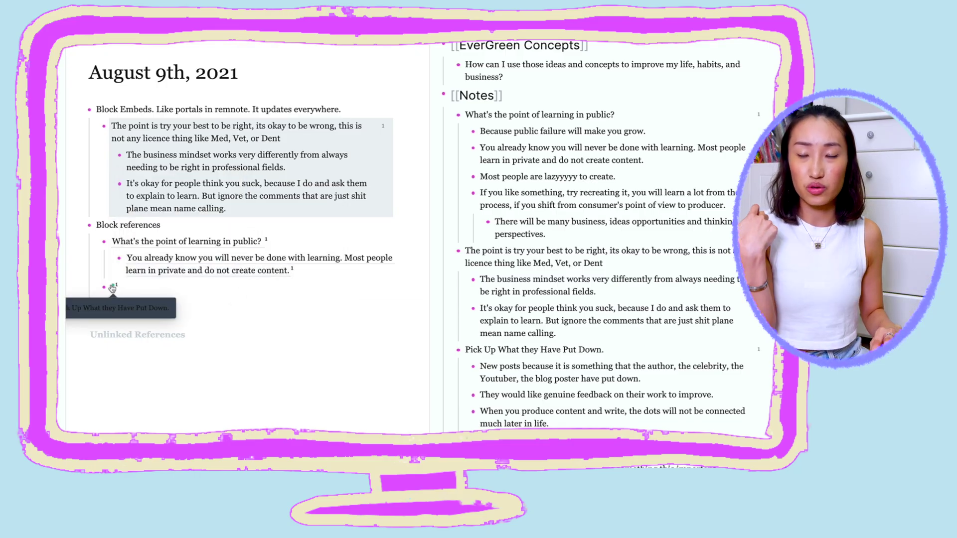
click(113, 288)
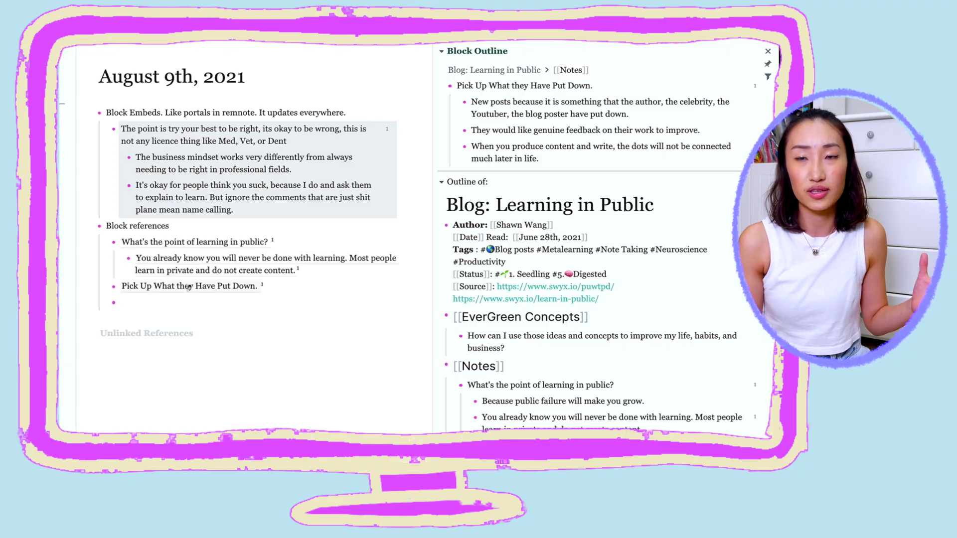
Step: Replace the Pick Up reference with text and alias, then start a new line with 'The'
right_click(142, 264)
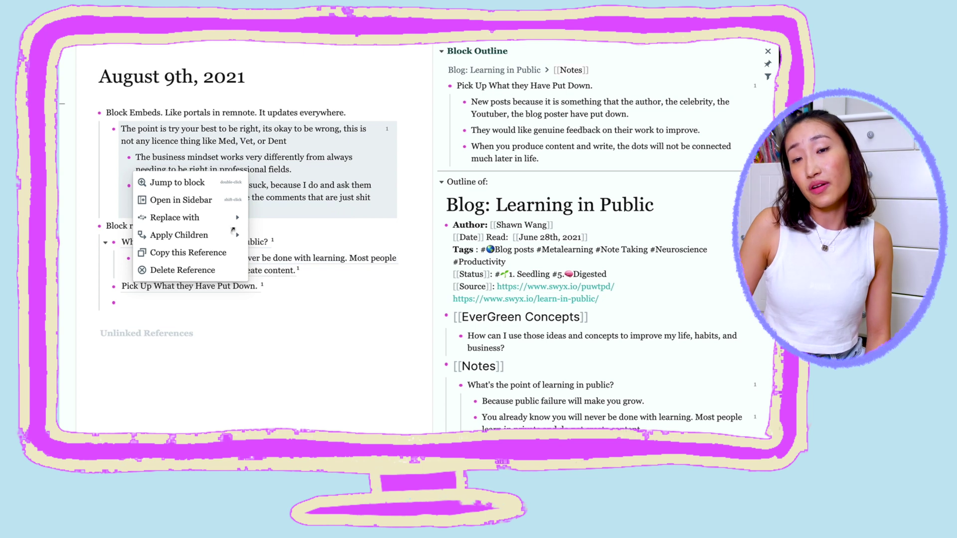
click(280, 270)
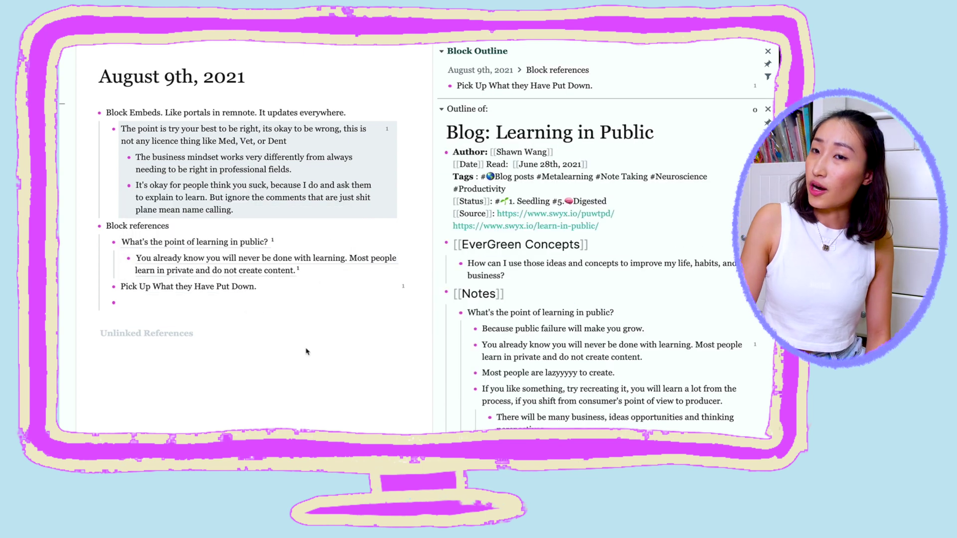
key(shift+Return)
text(The)
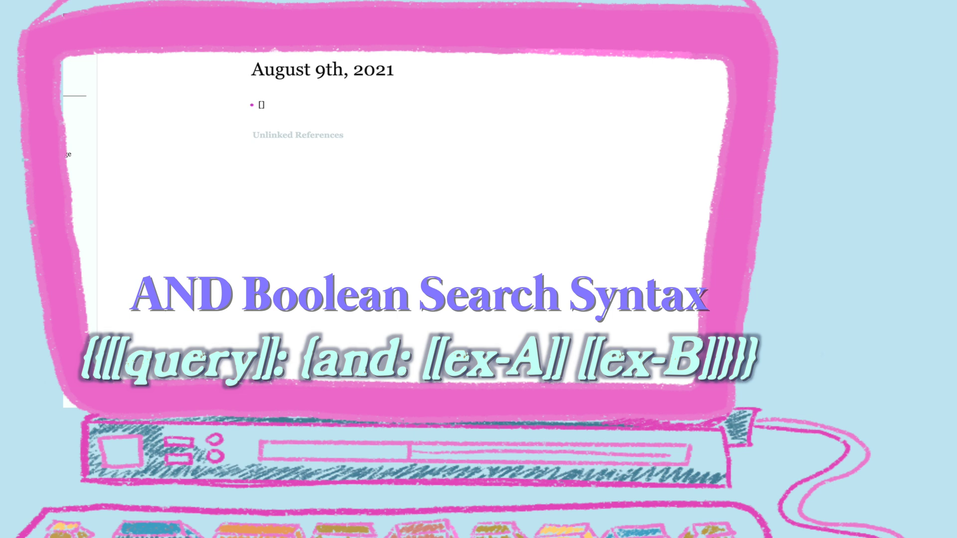
Step: Insert a Query (and) block with [[Psychology]] and [[Booknotes]] as its pages
text(/qu)
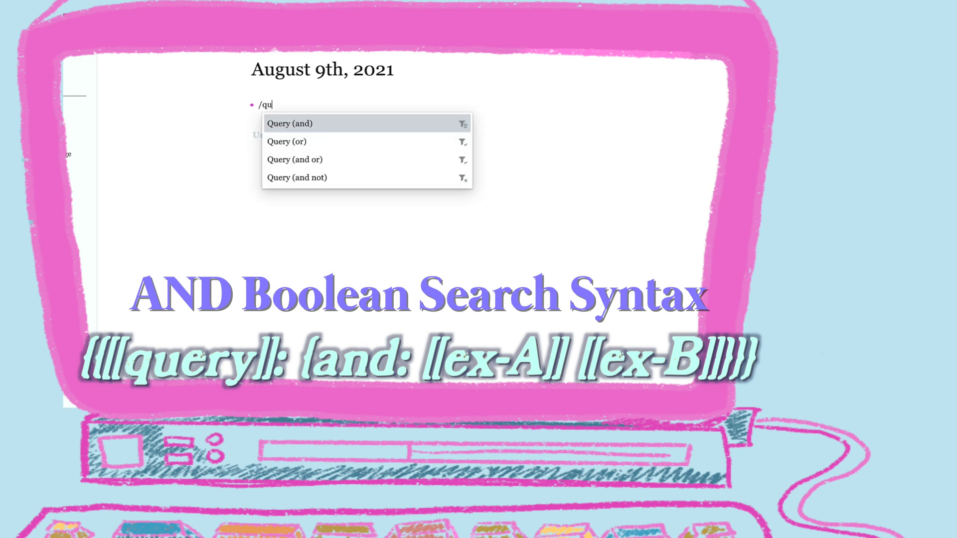
key(Down)
key(Down)
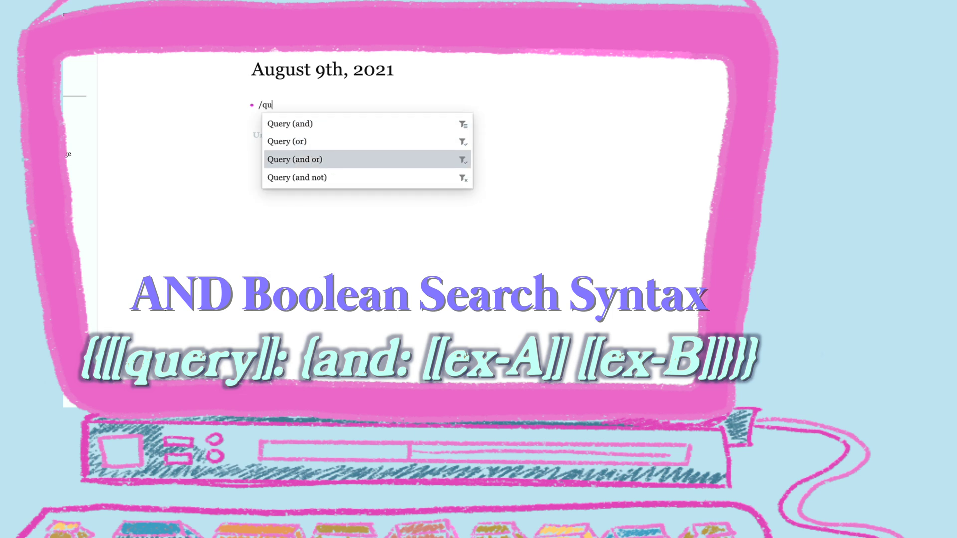
key(Up)
key(Up)
key(Return)
key(BackSpace)
key(BackSpace)
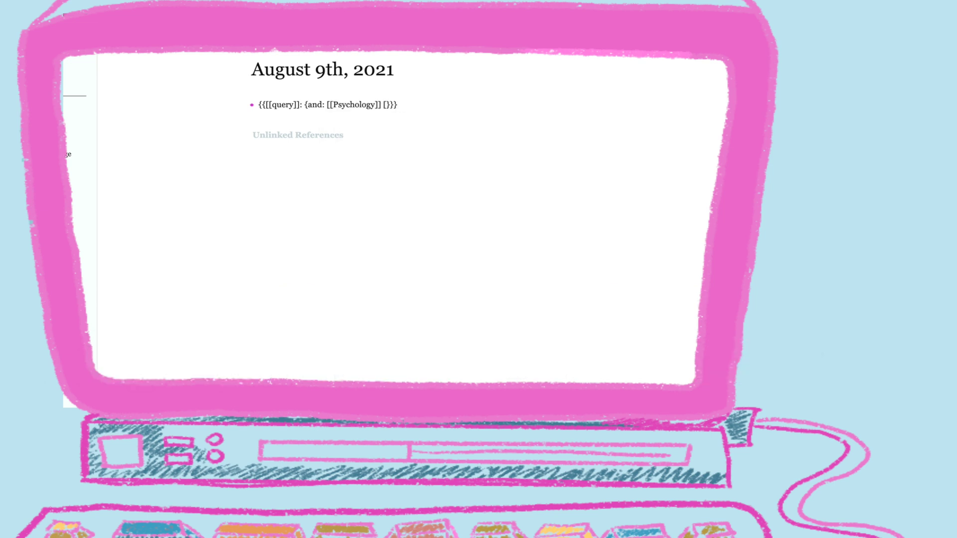
text([bookn)
key(Return)
click(408, 241)
Step: Nest a Query (or) template with a suggested page, then open the Booknotes references filter
click(463, 107)
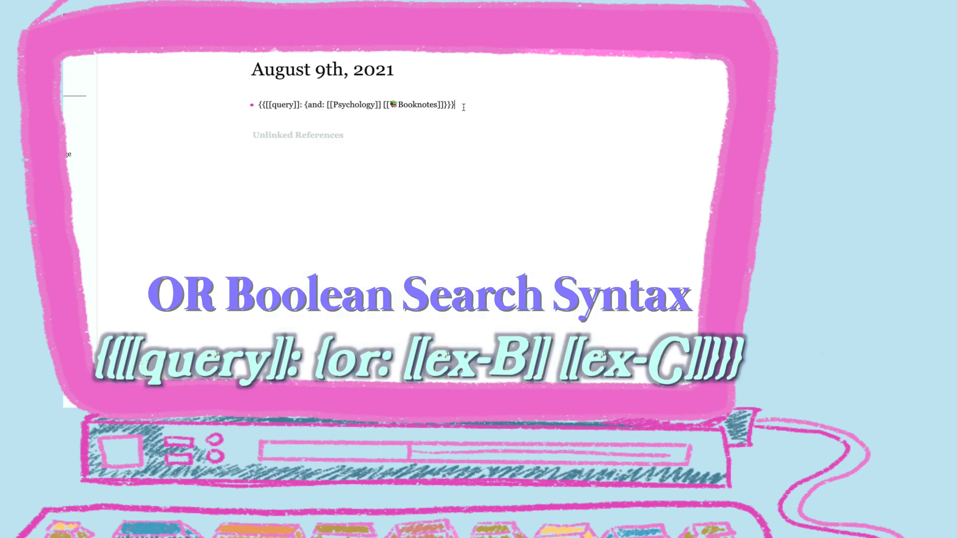
text(/qu)
key(Down)
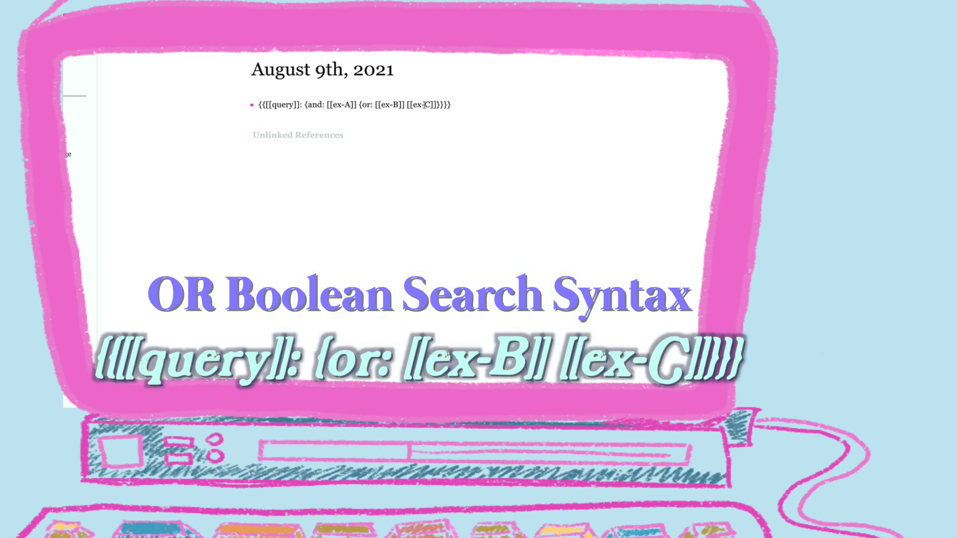
click(490, 164)
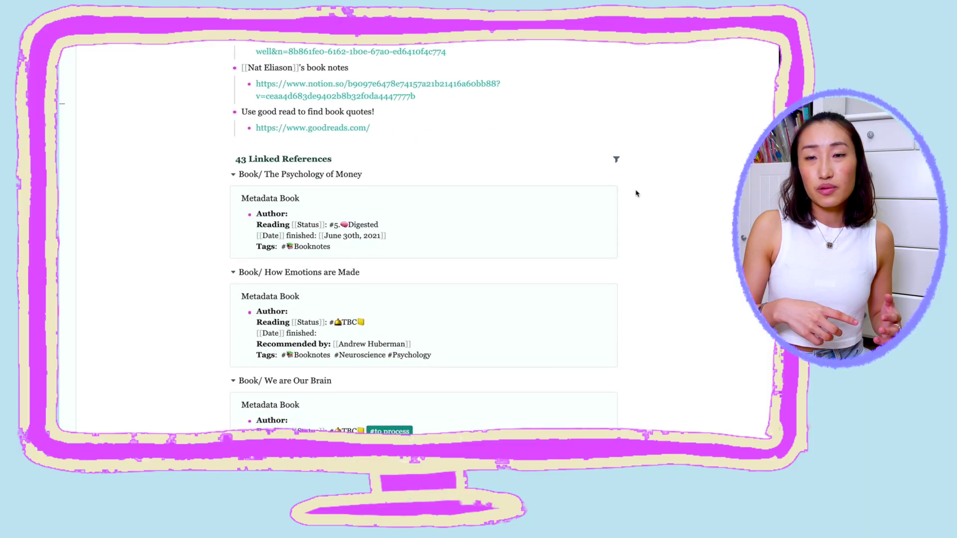
click(616, 160)
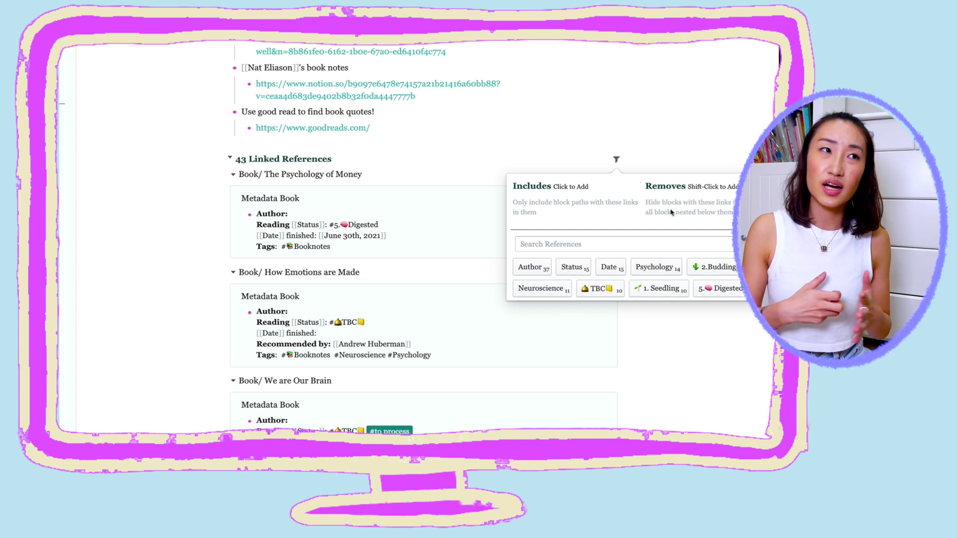
Step: Add Psychology to the filter's Removes, leaving 29 of 43 Booknotes linked references
scroll(674, 280, down, 2)
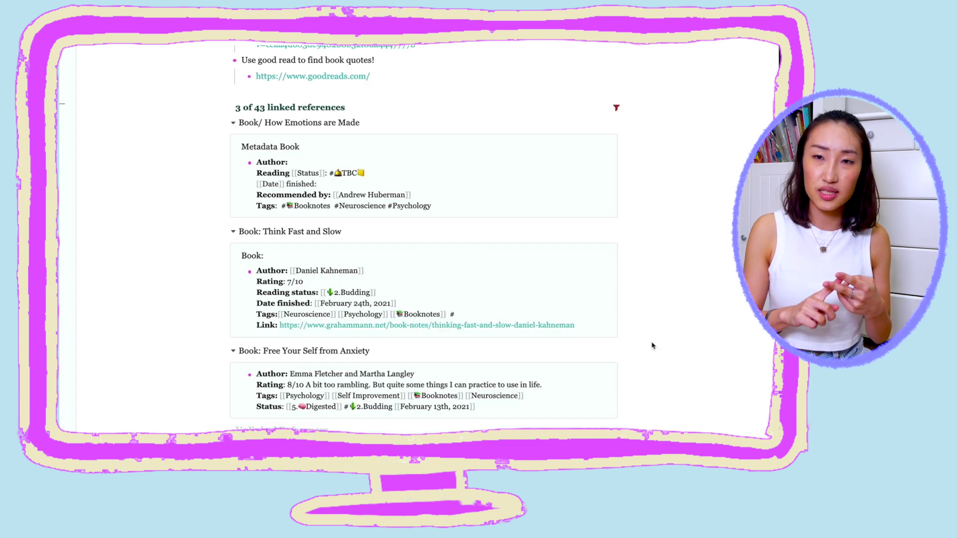
scroll(651, 342, up, 4)
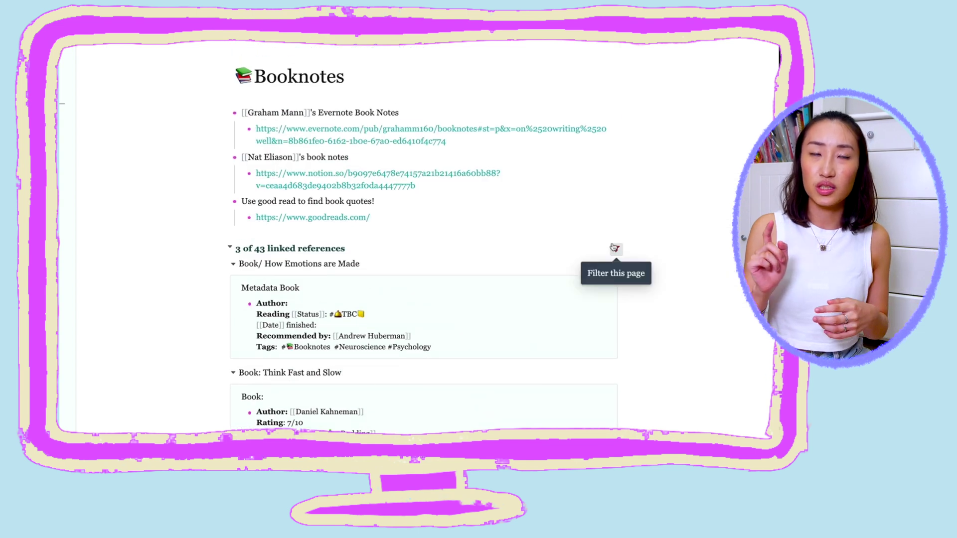
click(616, 248)
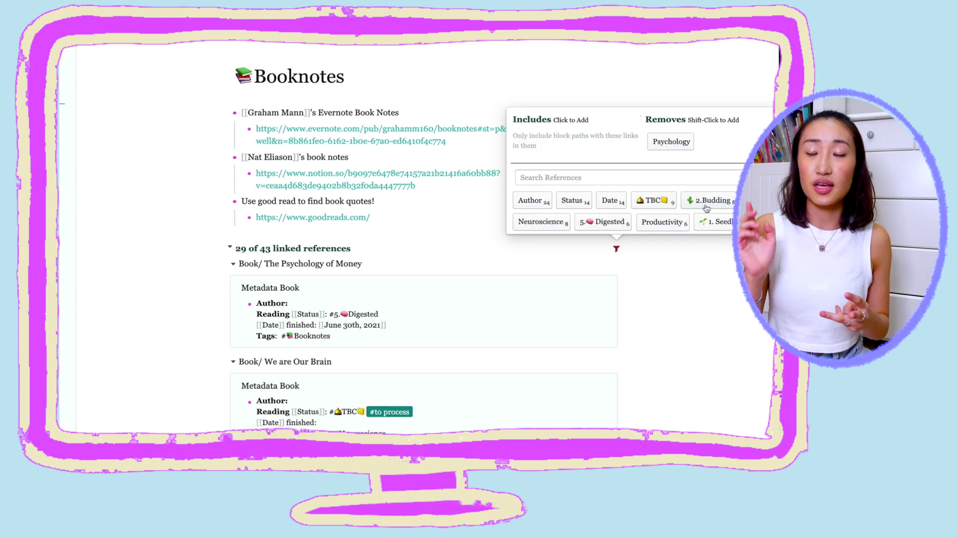
scroll(705, 285, down, 20)
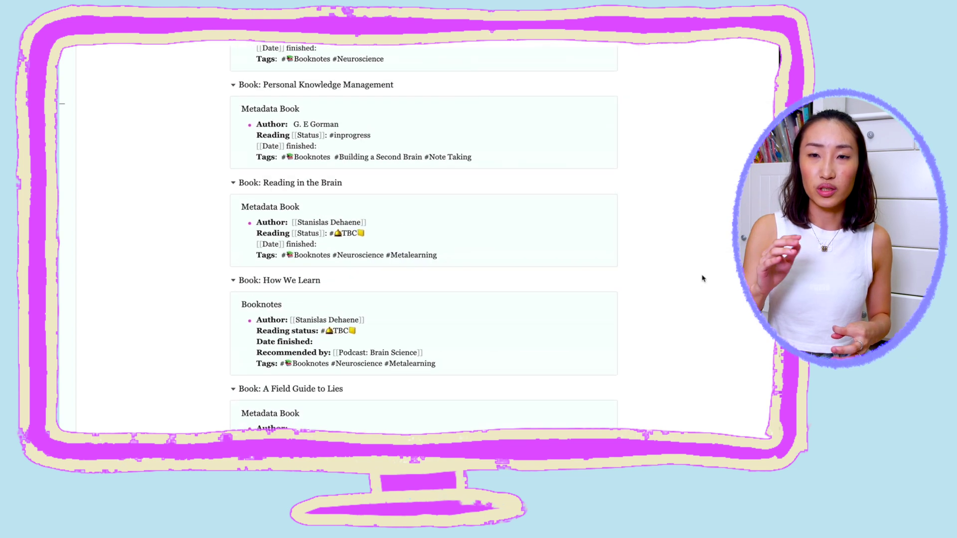